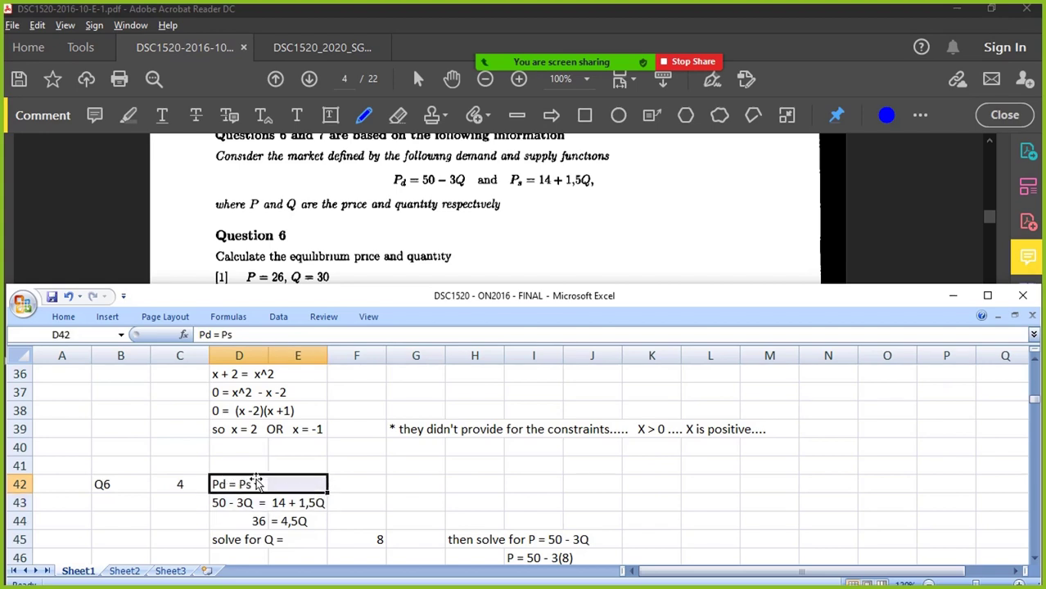
# Highlight the Question 6 steps: 50 - 3Q = 14 + 1,5Q, 36 = 4,5Q and Q = 8
pyautogui.moveTo(237, 501); pyautogui.dragTo(346, 498)
pyautogui.click(248, 521)
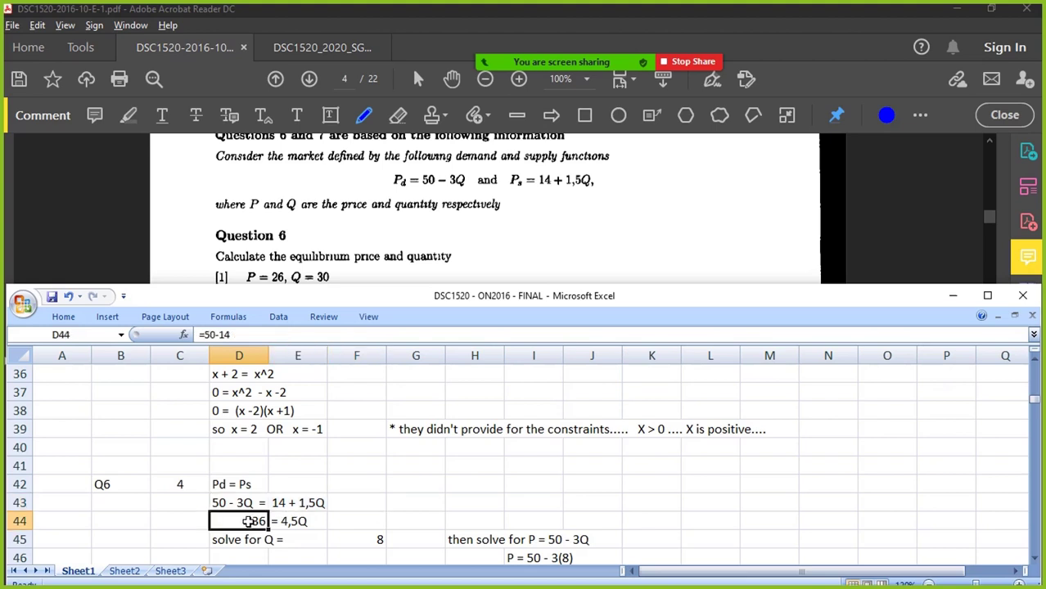
pyautogui.moveTo(248, 521); pyautogui.dragTo(299, 521)
pyautogui.moveTo(245, 540); pyautogui.dragTo(357, 540)
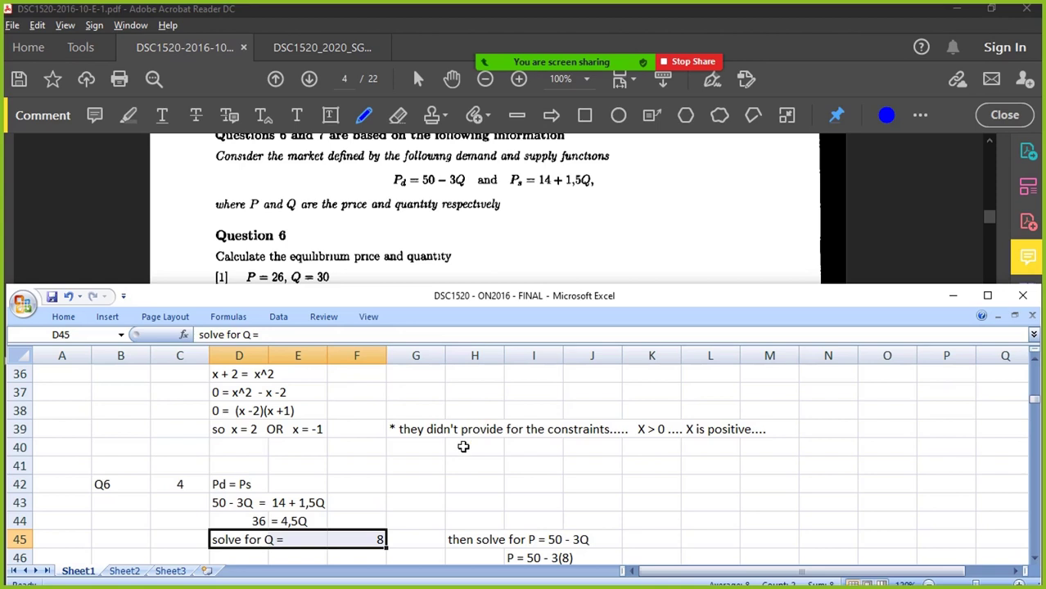
# Select the whole Question 6 working, then shrink the spreadsheet to reveal more of the paper
pyautogui.scroll(-1, 463, 447)
pyautogui.moveTo(624, 526); pyautogui.dragTo(566, 521)
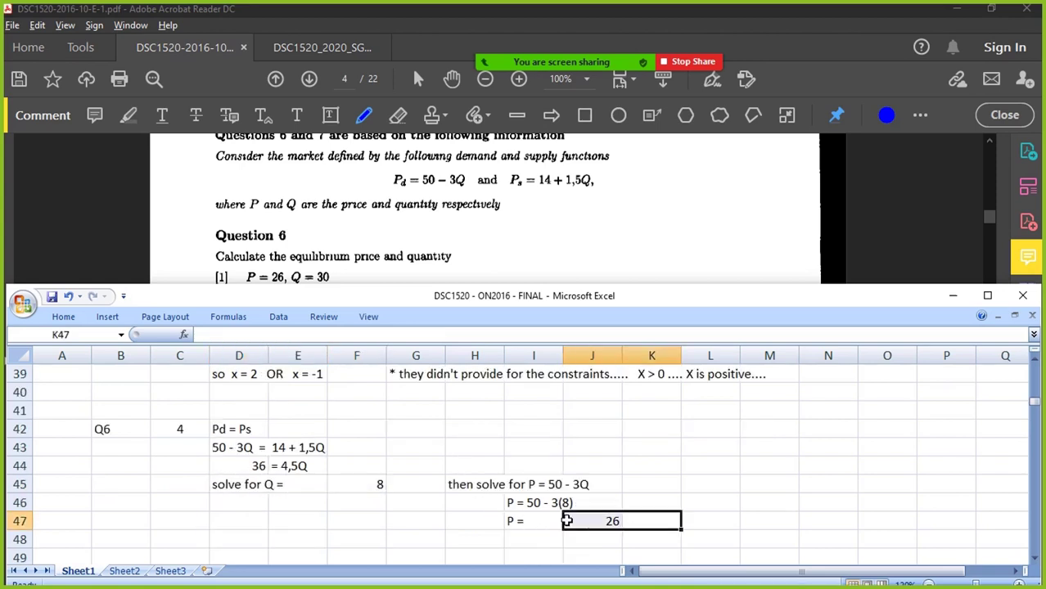
pyautogui.scroll(-2, 334, 231)
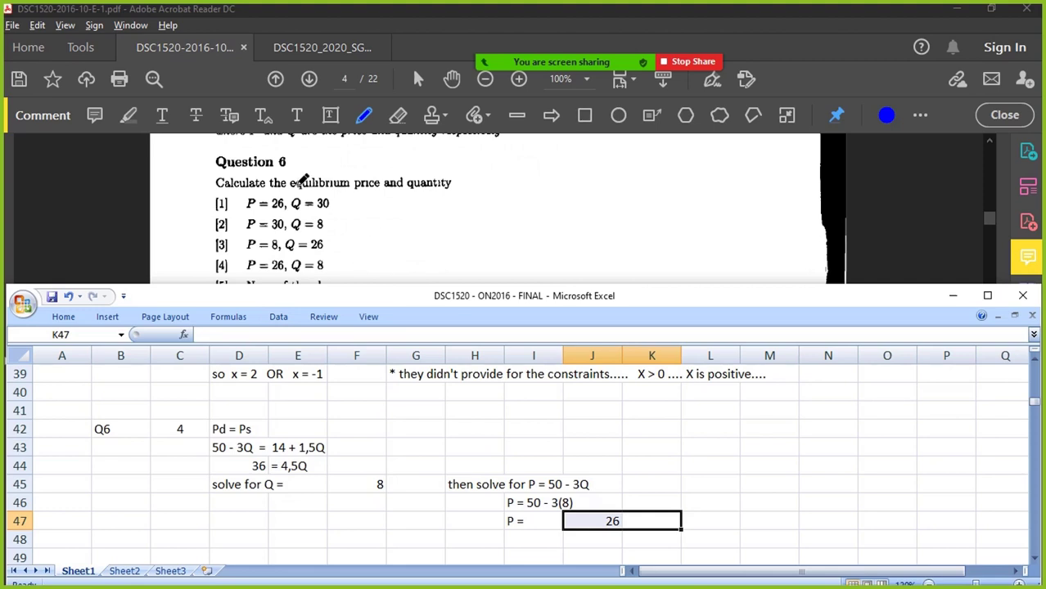
pyautogui.moveTo(219, 429); pyautogui.dragTo(737, 524)
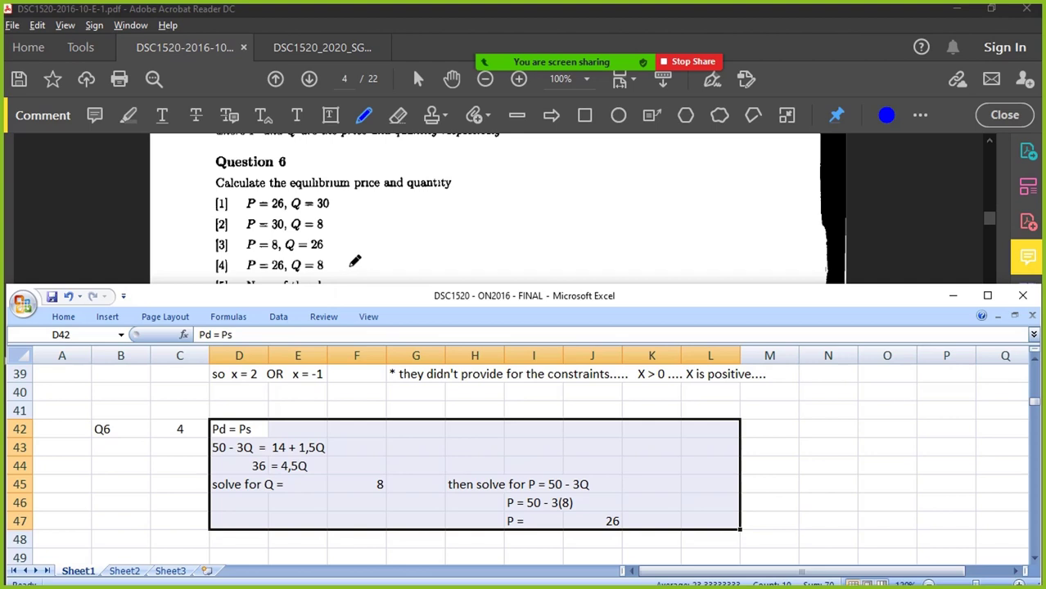
pyautogui.scroll(-3, 360, 239)
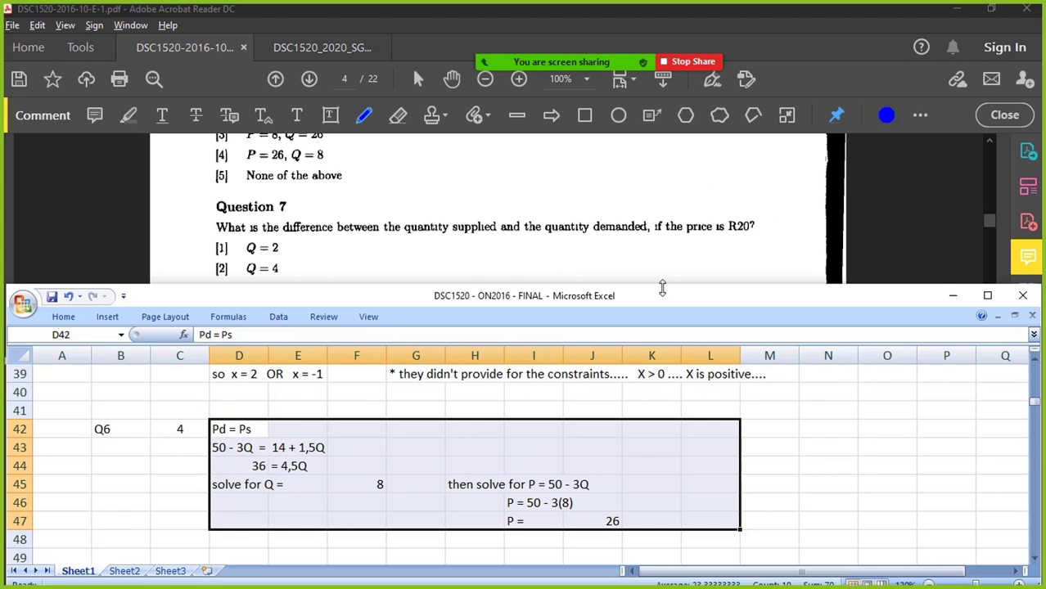
pyautogui.moveTo(664, 293); pyautogui.dragTo(663, 342)
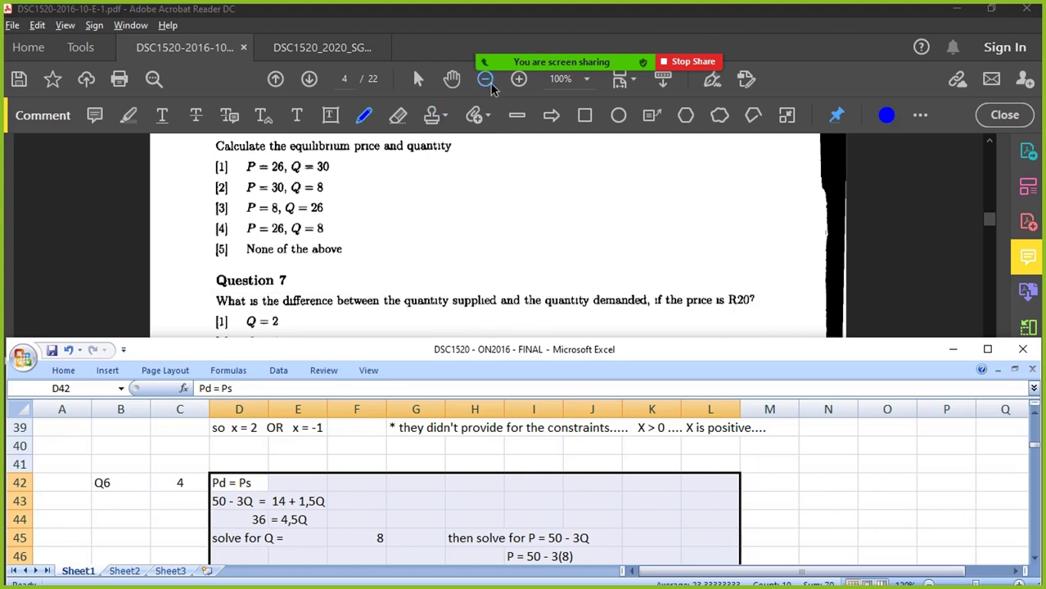
# Bring the exam paper forward and draw arrows from R20 to the demand and supply functions
pyautogui.click(550, 246)
pyautogui.scroll(3, 550, 247)
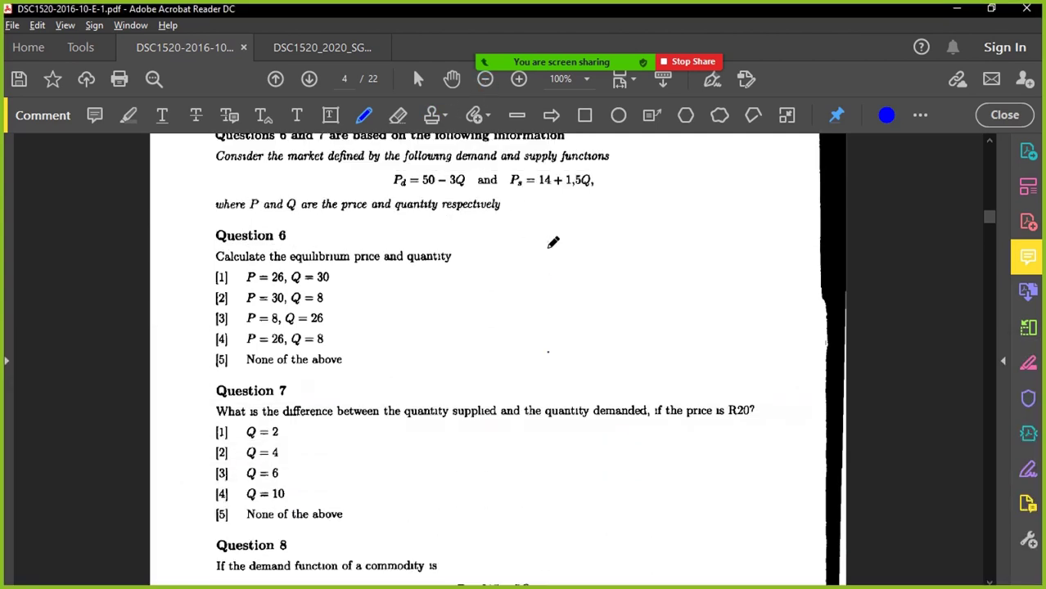
pyautogui.scroll(1, 553, 242)
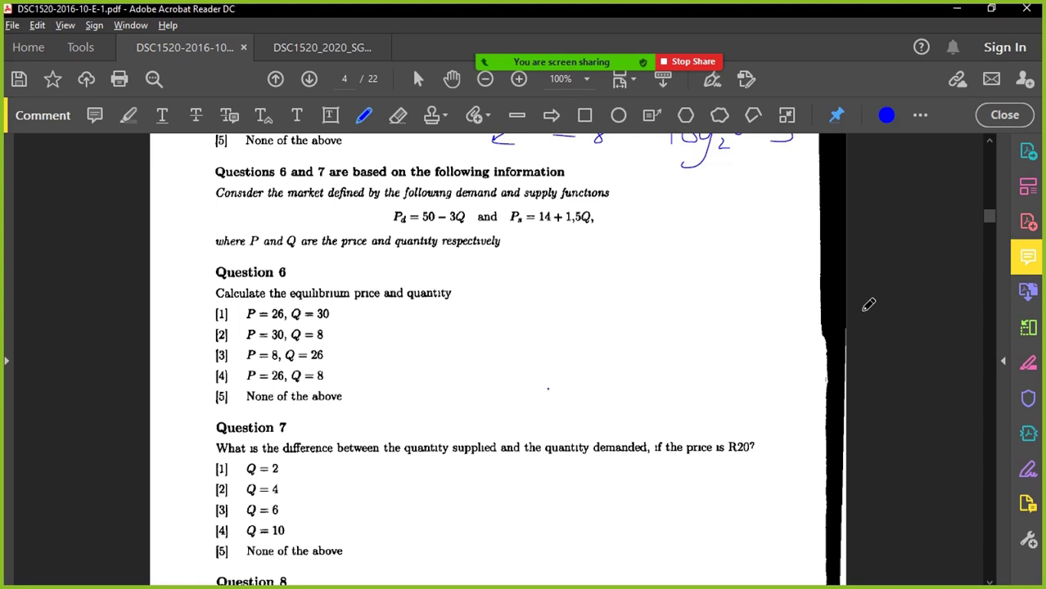
pyautogui.moveTo(735, 435)
pyautogui.mouseDown()
pyautogui.moveTo(708, 407)
pyautogui.moveTo(477, 308)
pyautogui.moveTo(417, 266)
pyautogui.moveTo(413, 239)
pyautogui.mouseUp()
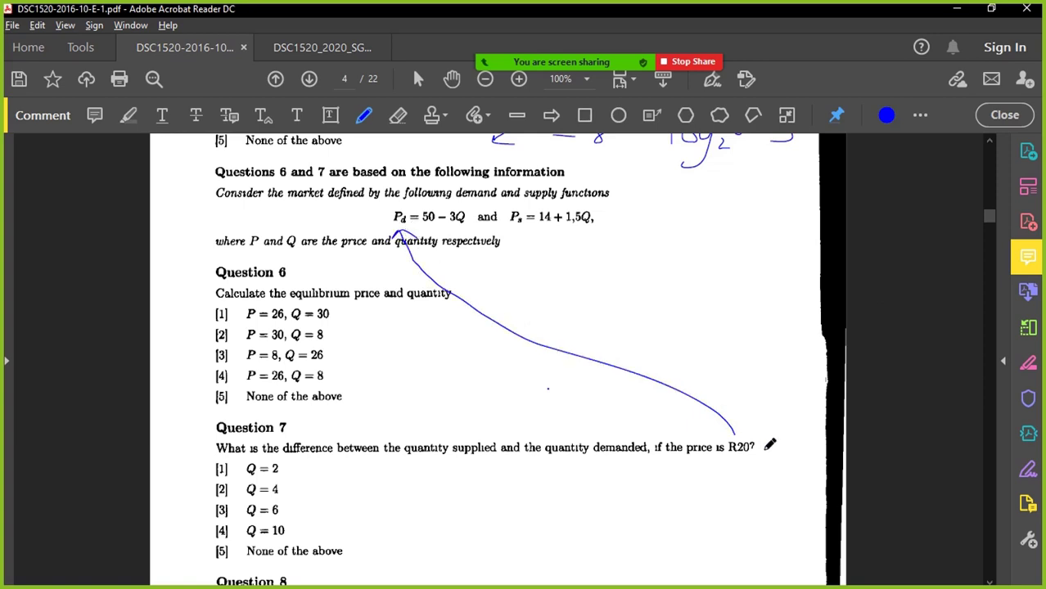
pyautogui.moveTo(733, 426)
pyautogui.mouseDown()
pyautogui.moveTo(602, 340)
pyautogui.moveTo(521, 227)
pyautogui.mouseUp()
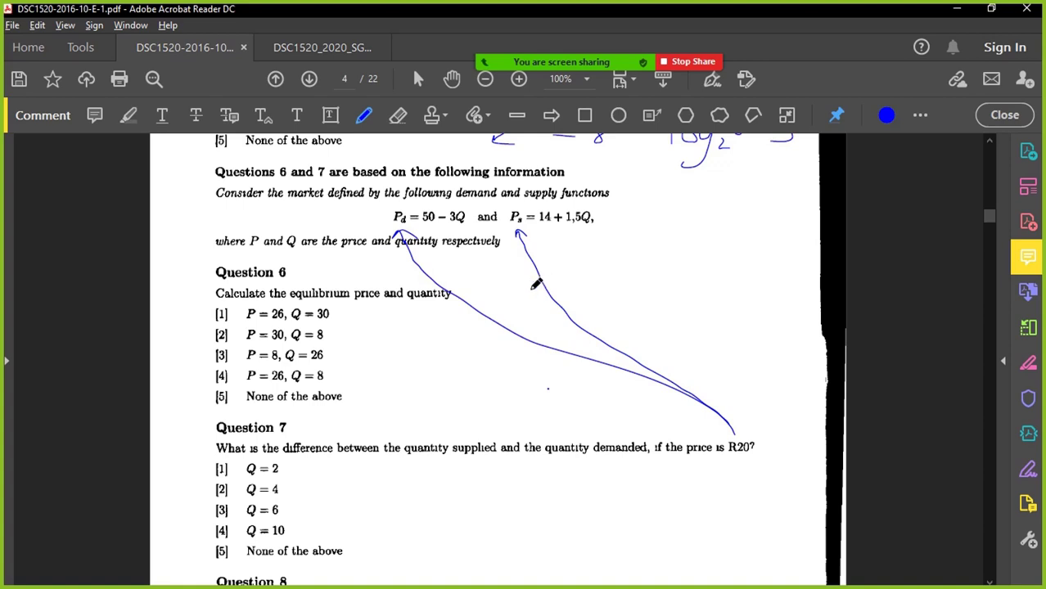
# Circle 'Questions 6 and 7' and the Q in 50 − 3Q and 14 + 1,5Q, and box 'difference'
pyautogui.moveTo(217, 178)
pyautogui.mouseDown()
pyautogui.moveTo(331, 175)
pyautogui.moveTo(319, 153)
pyautogui.moveTo(232, 149)
pyautogui.moveTo(206, 170)
pyautogui.moveTo(310, 181)
pyautogui.moveTo(220, 177)
pyautogui.moveTo(269, 182)
pyautogui.mouseUp()
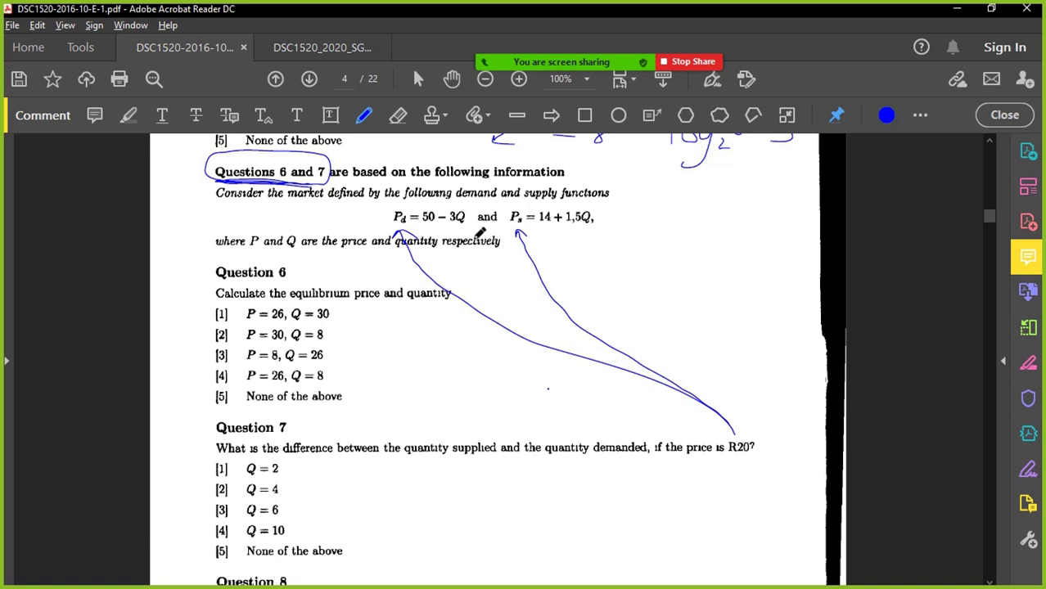
pyautogui.moveTo(464, 207); pyautogui.dragTo(461, 221)
pyautogui.moveTo(589, 203)
pyautogui.mouseDown()
pyautogui.moveTo(579, 221)
pyautogui.moveTo(592, 204)
pyautogui.mouseUp()
pyautogui.moveTo(283, 463)
pyautogui.mouseDown()
pyautogui.moveTo(339, 463)
pyautogui.moveTo(317, 432)
pyautogui.moveTo(284, 435)
pyautogui.moveTo(282, 462)
pyautogui.moveTo(327, 463)
pyautogui.mouseUp()
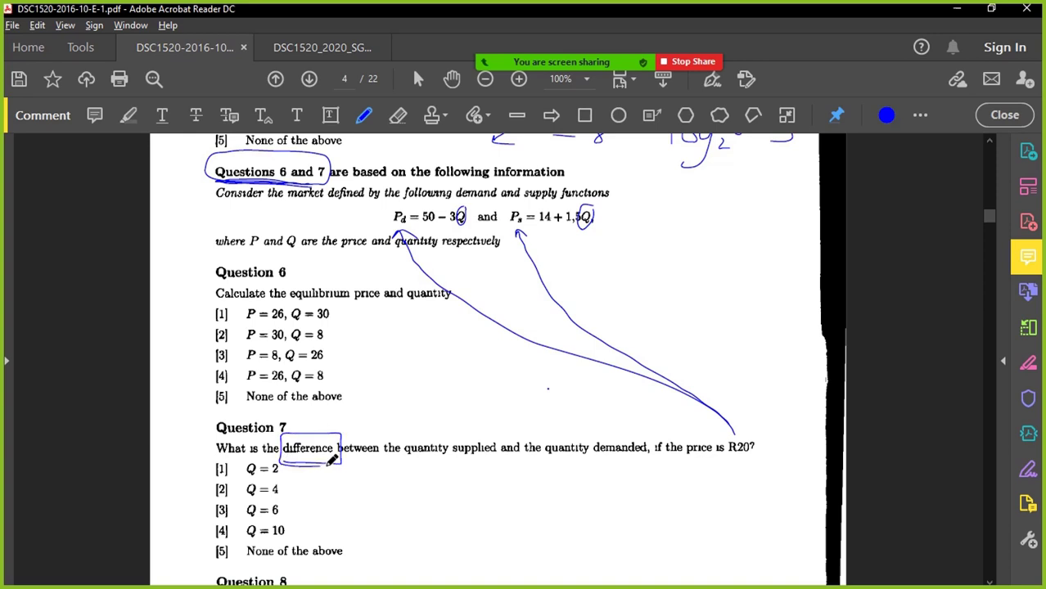
pyautogui.hotkey('alt', 'Tab')
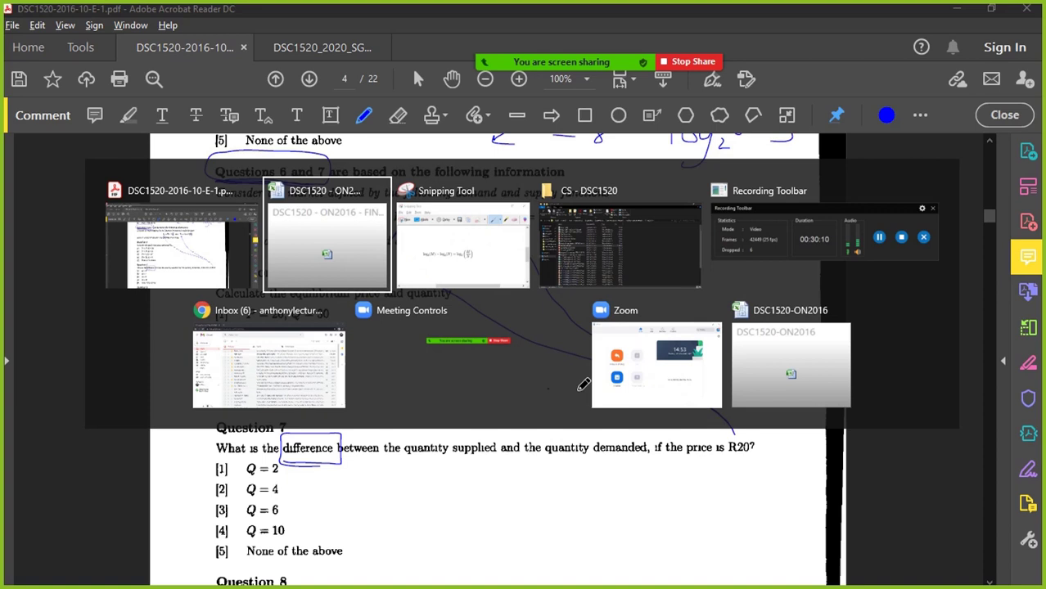
pyautogui.hotkey('alt', 'Tab')
pyautogui.hotkey('alt', 'Tab')
pyautogui.hotkey('alt', 'Tab')
pyautogui.hotkey('alt', 'Tab')
pyautogui.hotkey('alt', 'Tab')
pyautogui.hotkey('alt', 'Tab')
pyautogui.hotkey('alt', 'Tab')
pyautogui.hotkey('alt', 'Tab')
pyautogui.hotkey('alt', 'Tab')
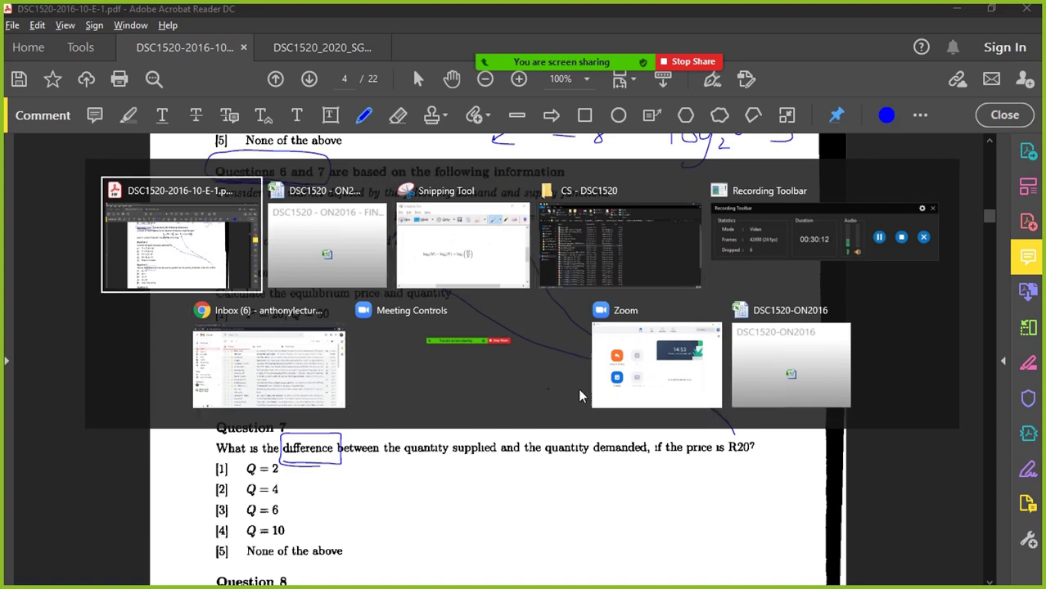
pyautogui.scroll(-3, 491, 442)
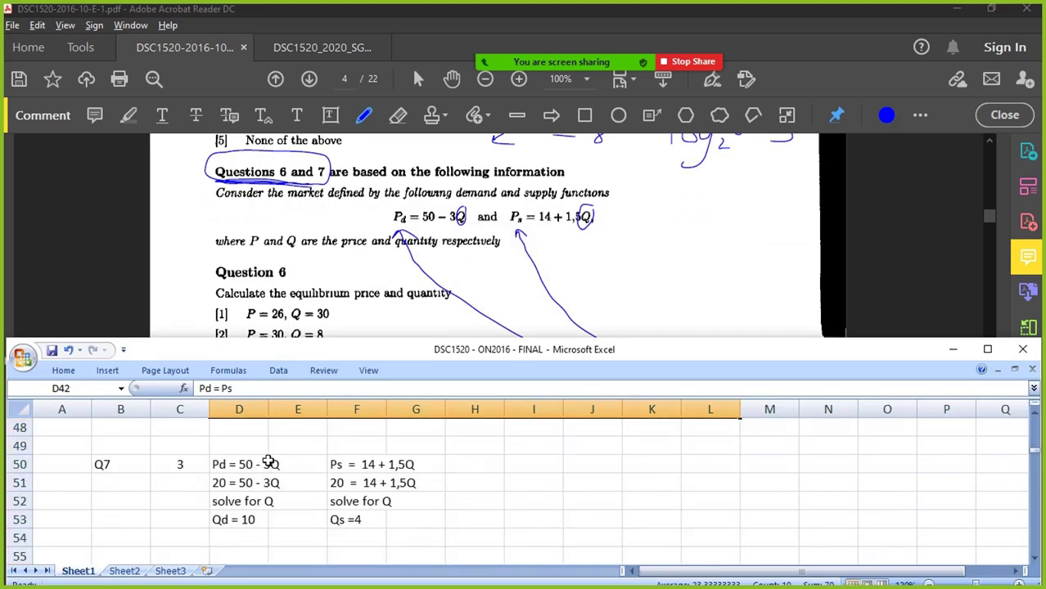
pyautogui.moveTo(238, 464); pyautogui.dragTo(381, 465)
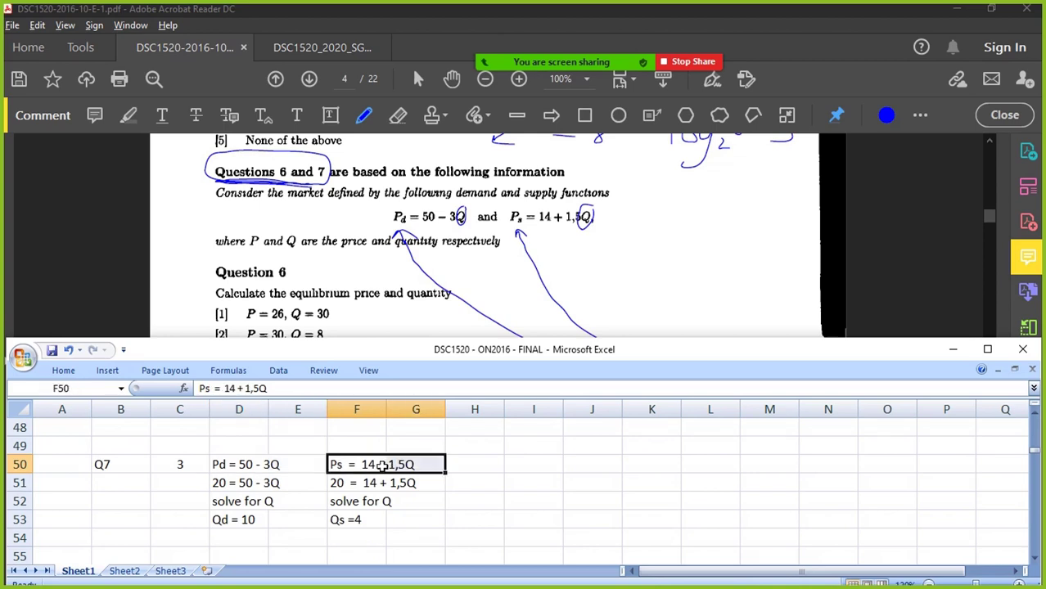
pyautogui.moveTo(236, 483); pyautogui.dragTo(427, 485)
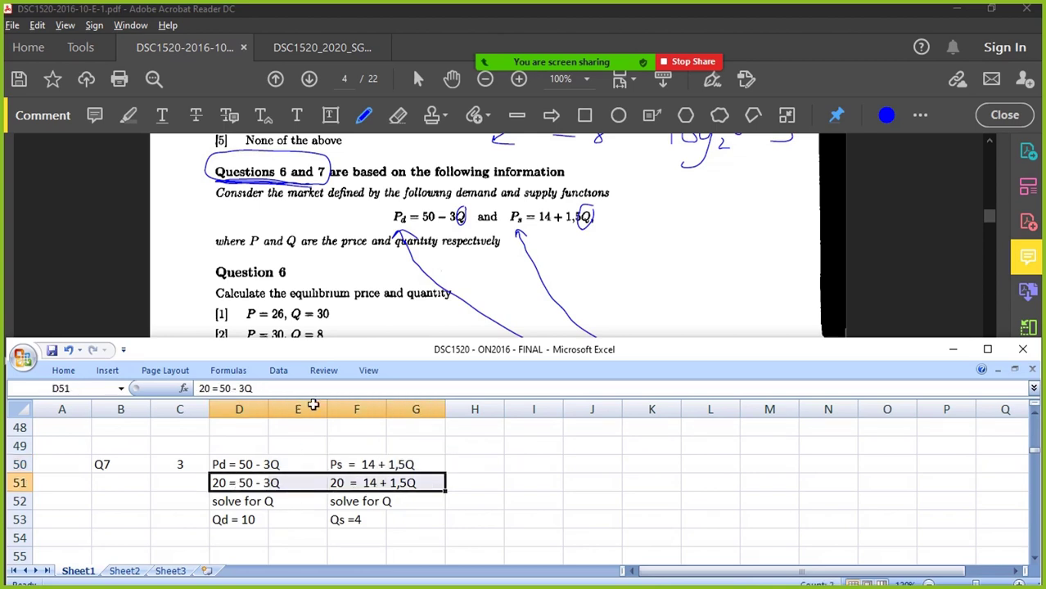
pyautogui.moveTo(249, 520); pyautogui.dragTo(377, 506)
pyautogui.scroll(-6, 321, 300)
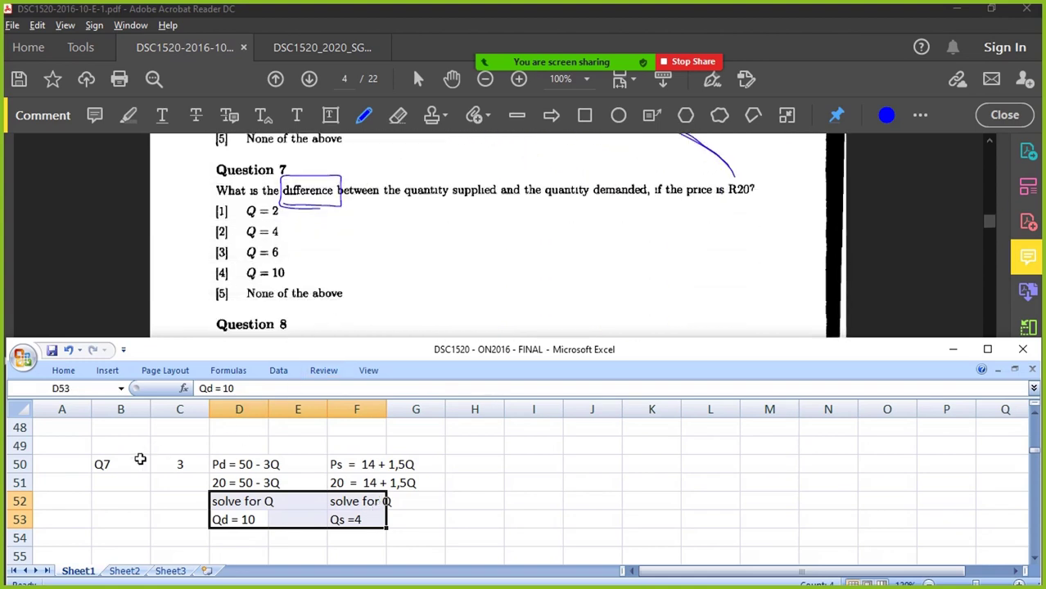
pyautogui.scroll(-2, 372, 266)
pyautogui.scroll(-2, 381, 257)
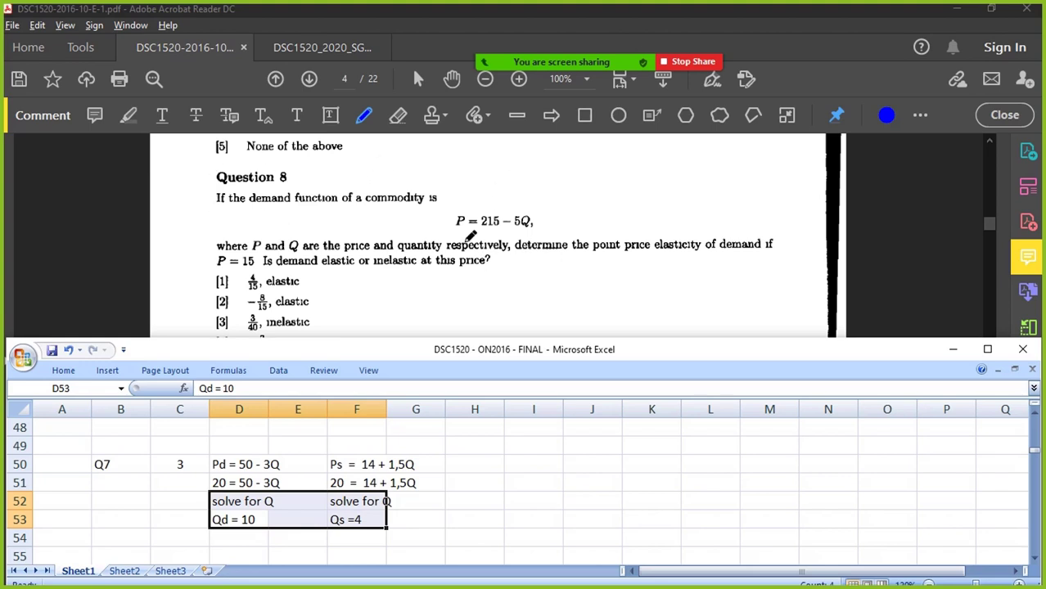
pyautogui.click(458, 528)
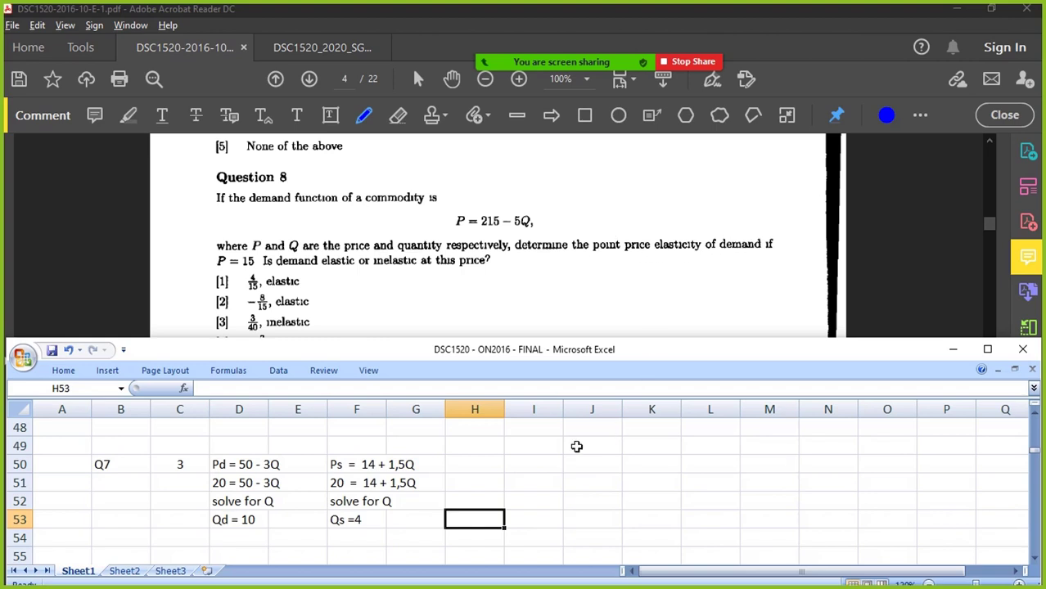
# Enter the note 'linear..' in cell H56 beside the elasticity formula
pyautogui.scroll(-1, 576, 446)
pyautogui.moveTo(247, 518); pyautogui.dragTo(303, 519)
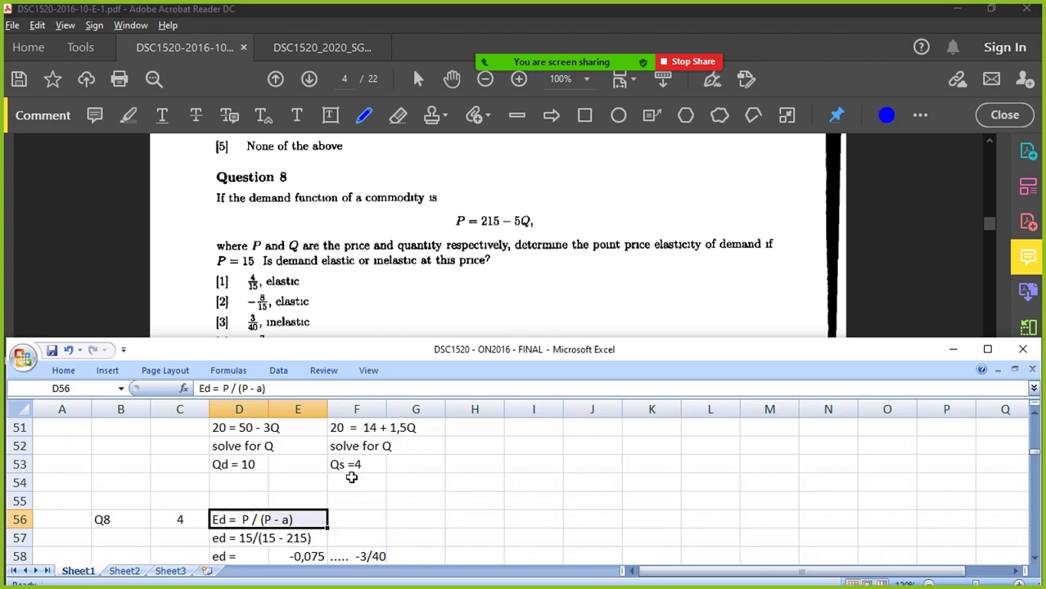
pyautogui.click(448, 519)
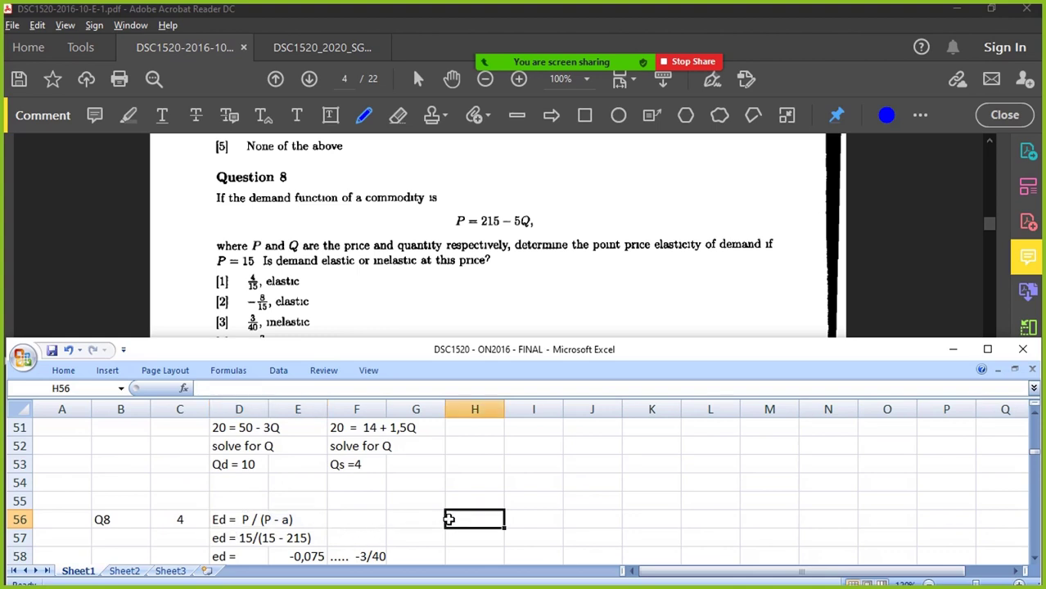
pyautogui.write('linear.....')
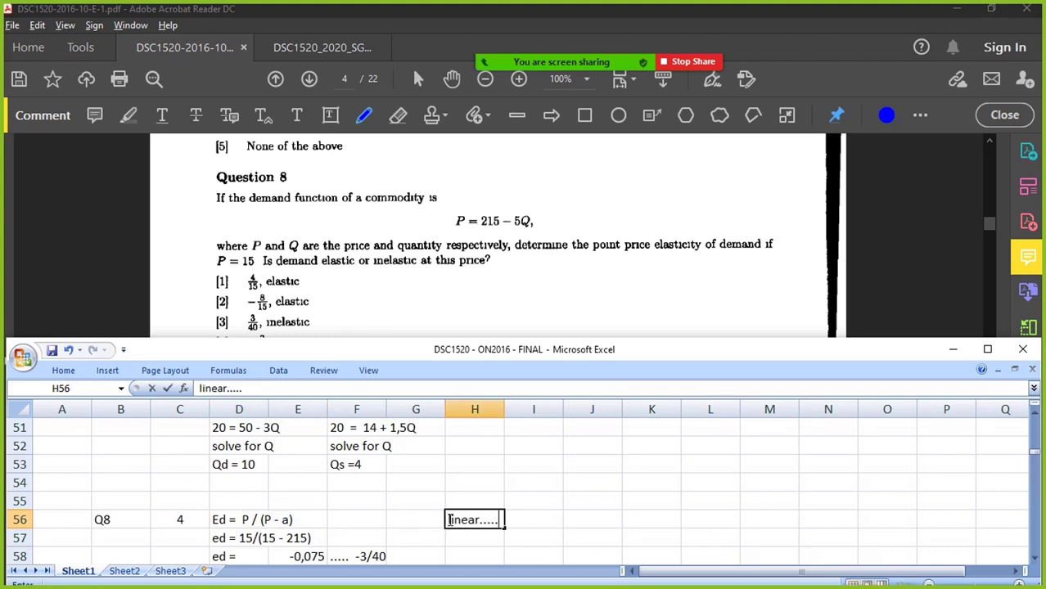
pyautogui.press('Return')
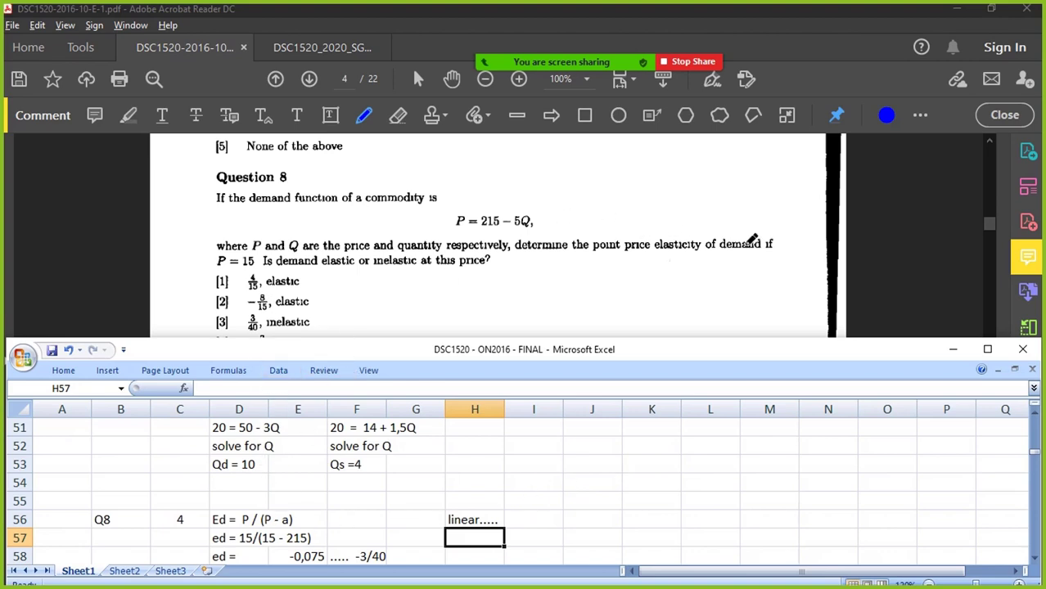
# Highlight the elasticity formula Ed = P / (P - a) in row 56, ending on cell D56
pyautogui.click(245, 519)
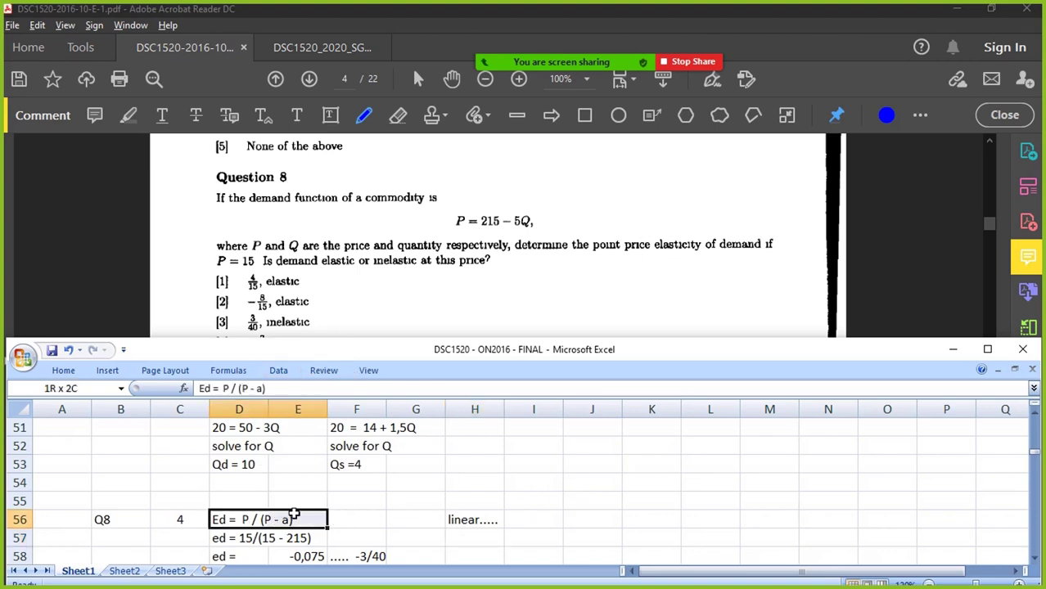
pyautogui.click(461, 522)
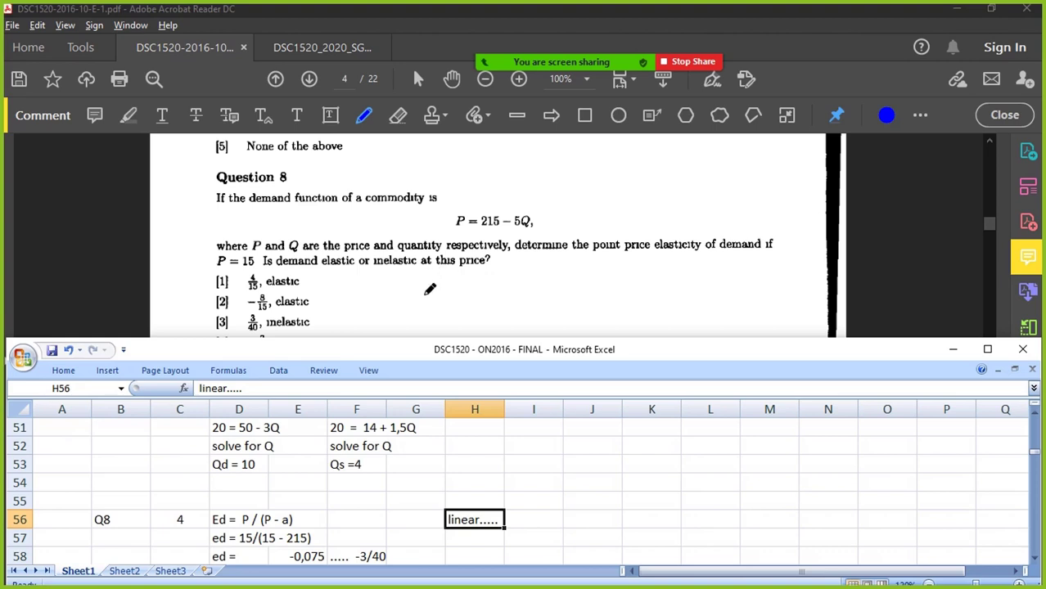
pyautogui.moveTo(234, 519); pyautogui.dragTo(313, 519)
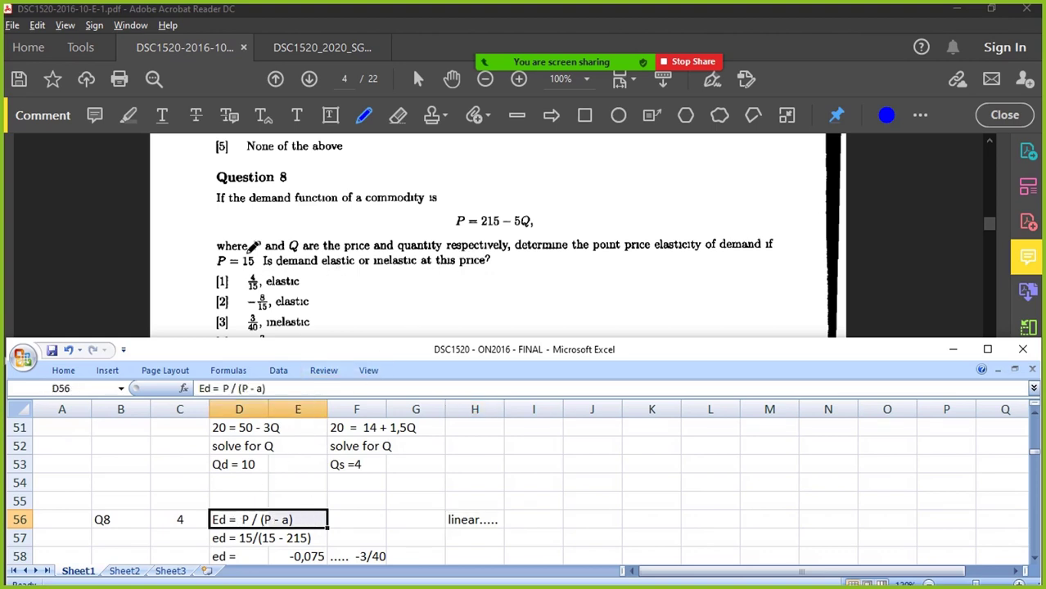
pyautogui.click(250, 519)
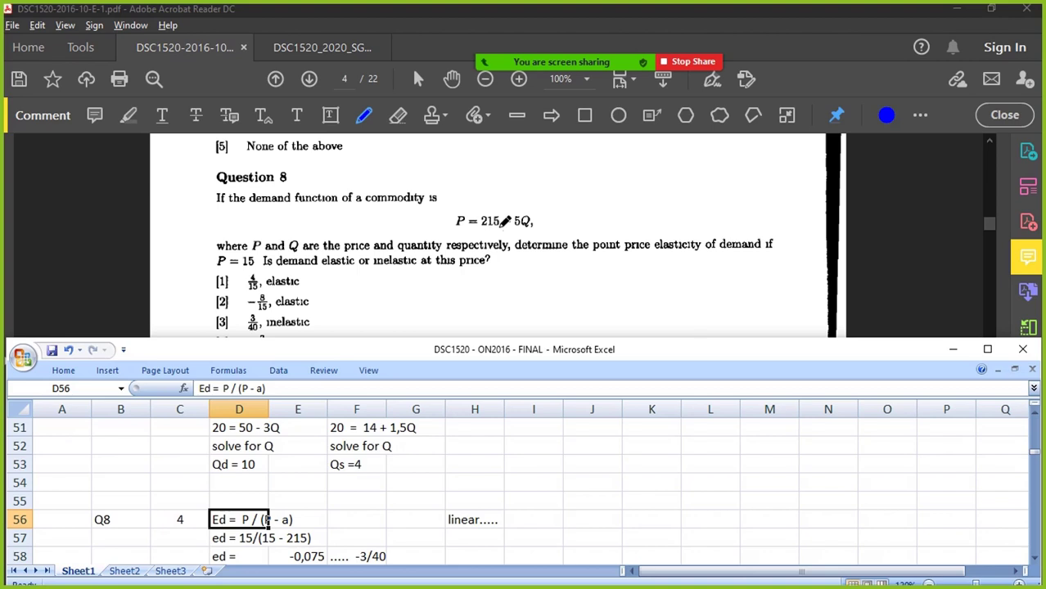
# Select the whole Question 8 working block, B56:H58
pyautogui.scroll(-1, 303, 495)
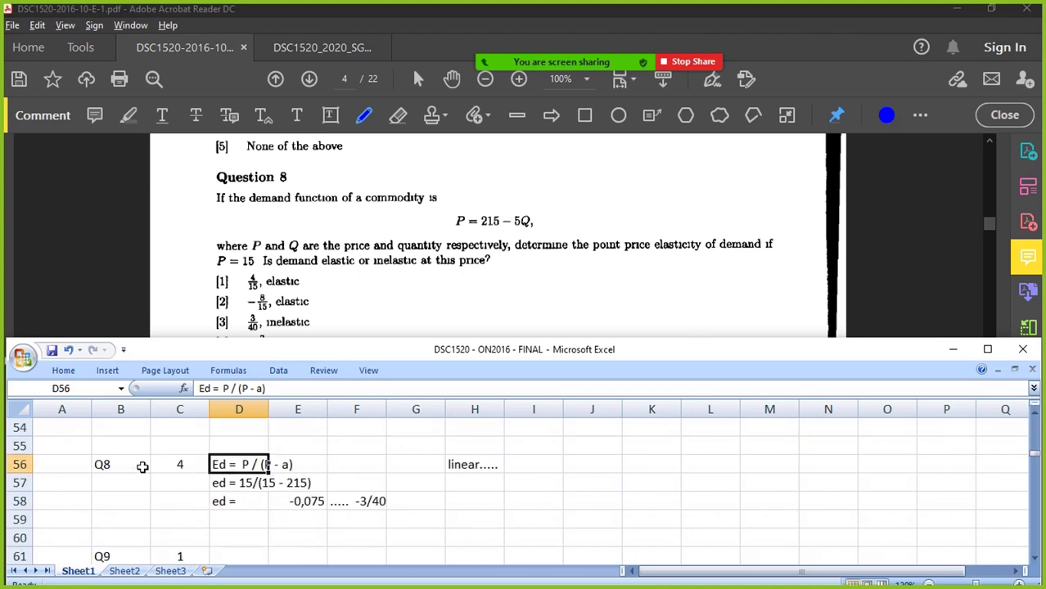
pyautogui.scroll(1, 123, 491)
pyautogui.moveTo(105, 518); pyautogui.dragTo(467, 558)
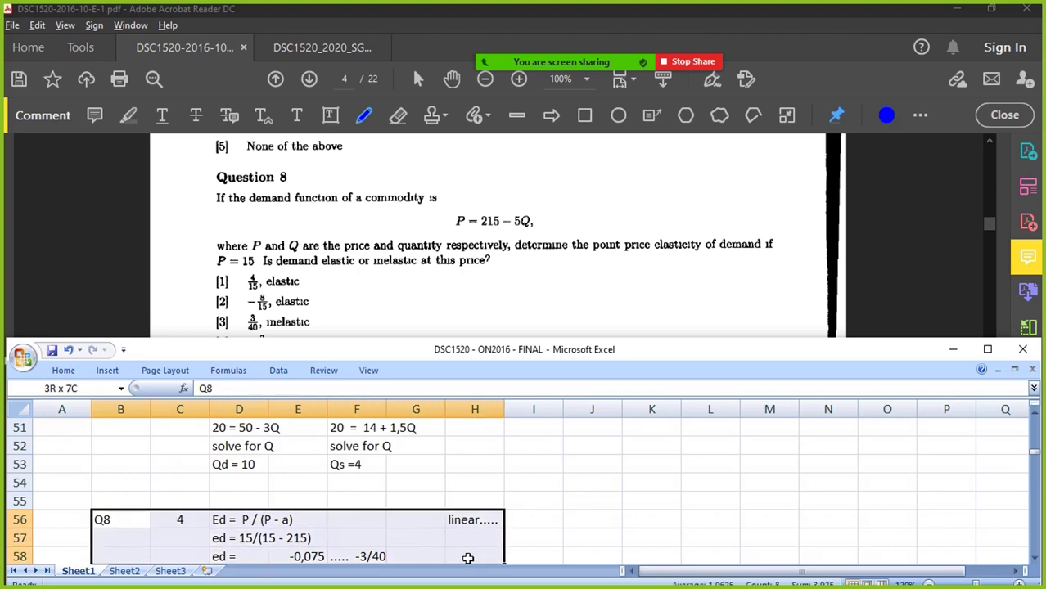
pyautogui.scroll(-1, 456, 261)
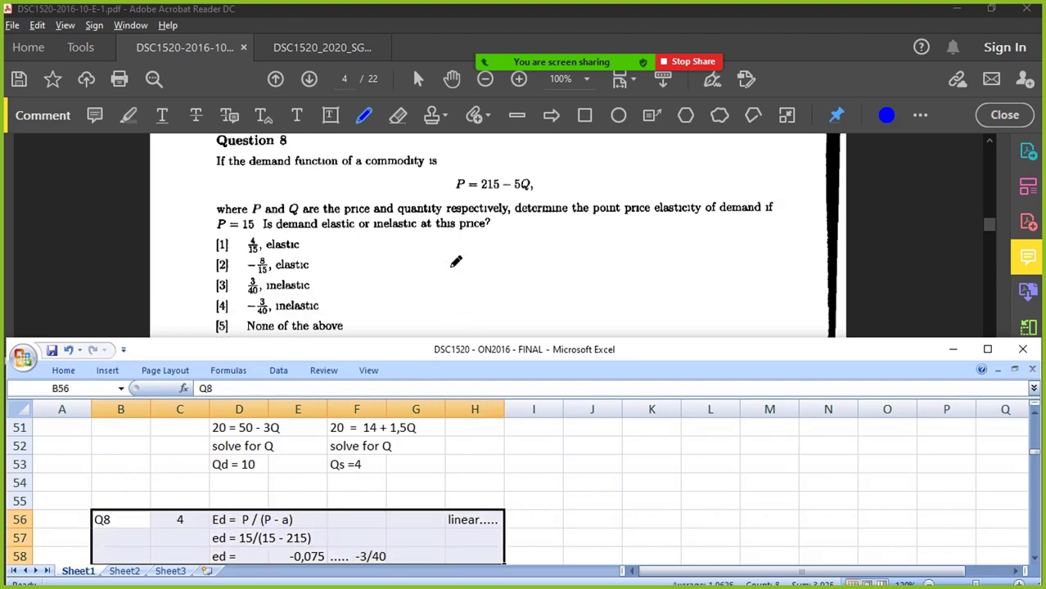